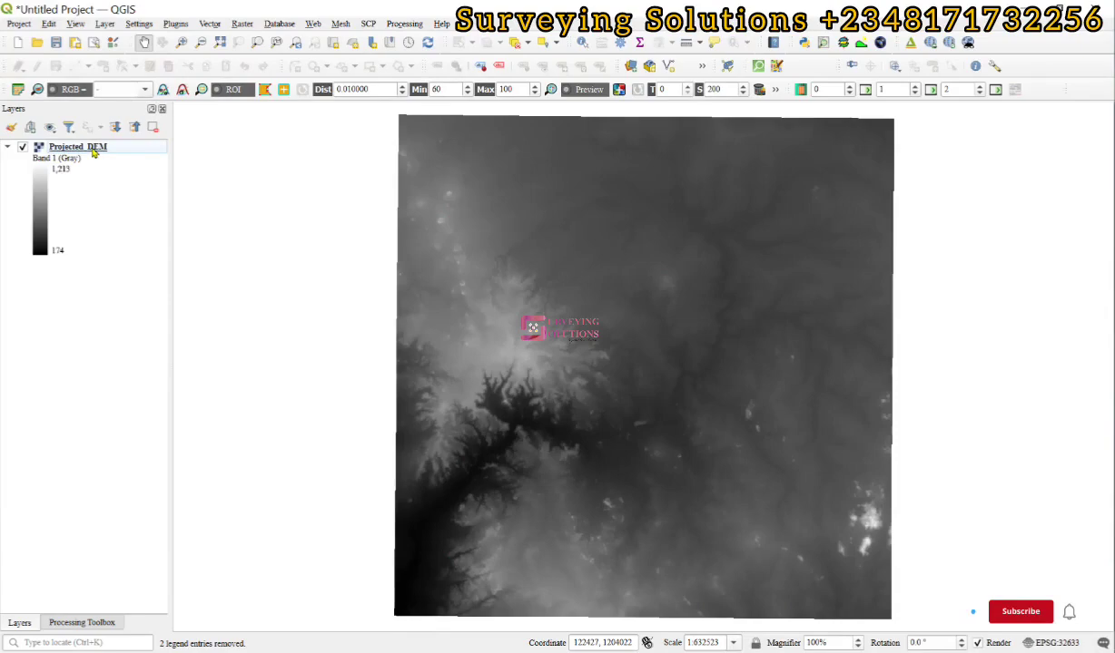
- Select the greyscale Projected_DEM layer in the Layers panel
click(92, 148)
- Switch Projected_DEM's symbology to singleband pseudocolor with the Turbo colour ramp
right_click(93, 151)
click(132, 388)
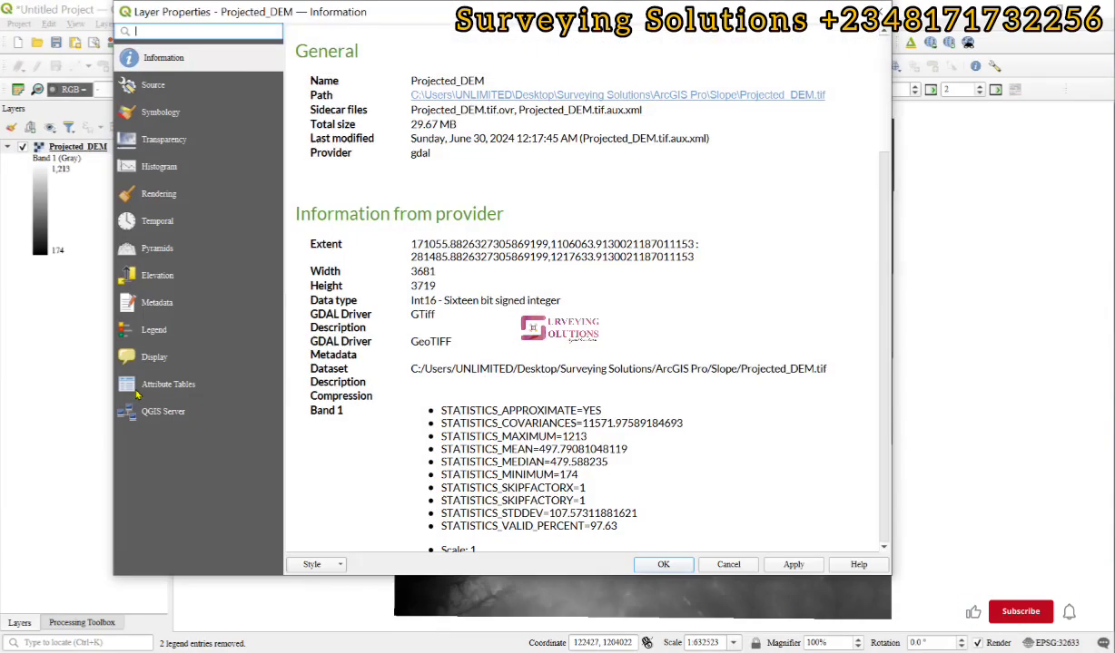
click(151, 112)
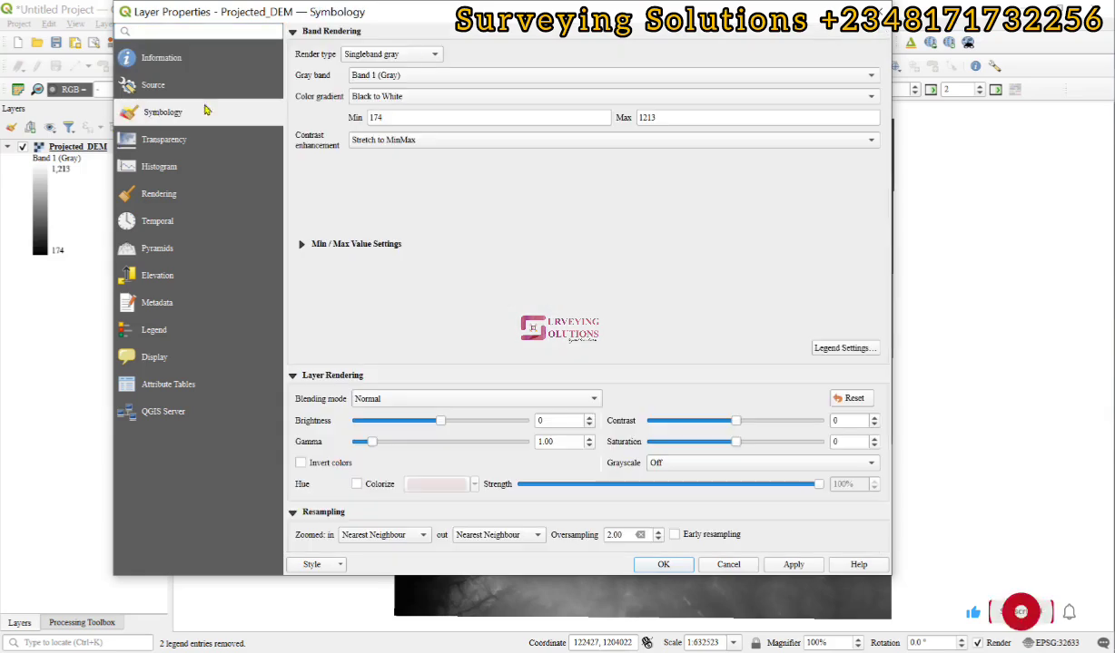
click(410, 56)
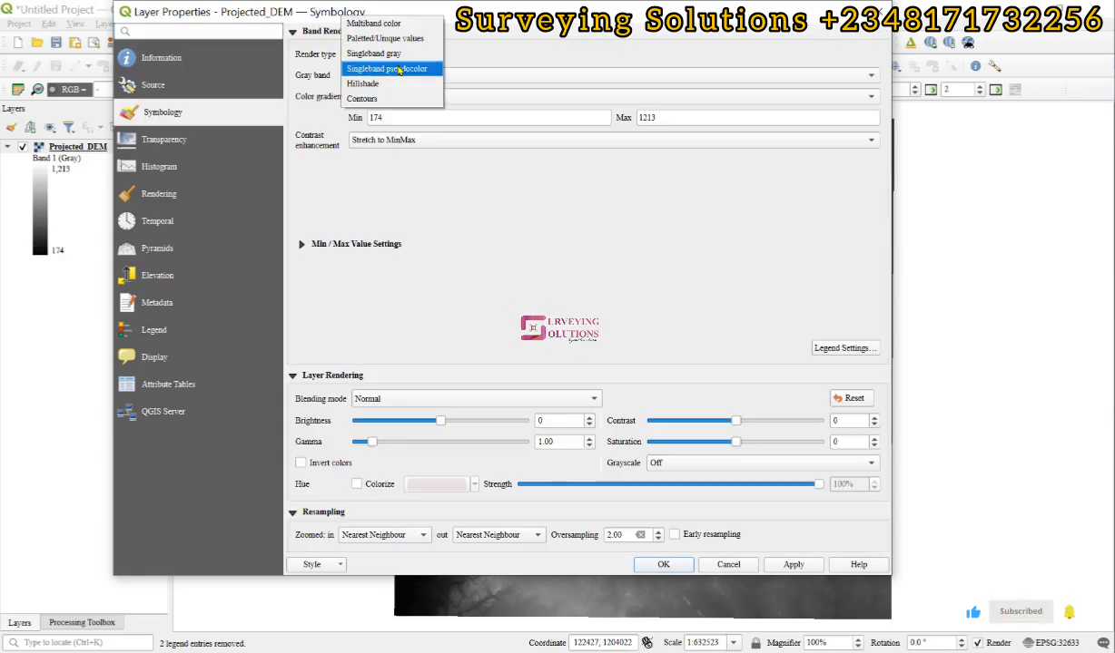
click(399, 69)
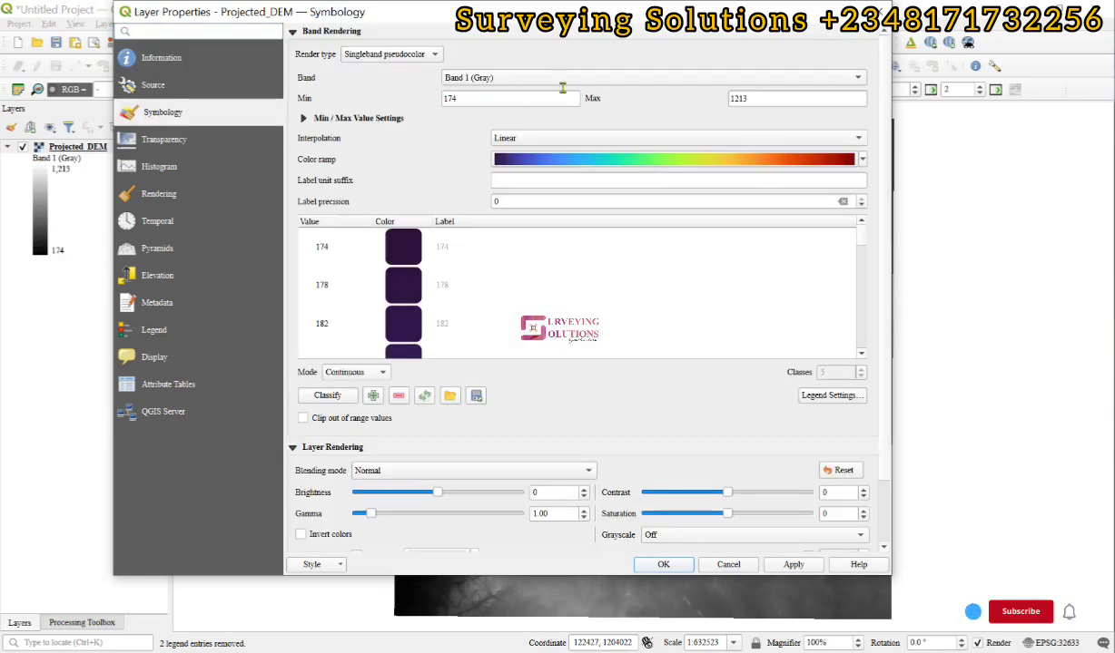
click(862, 160)
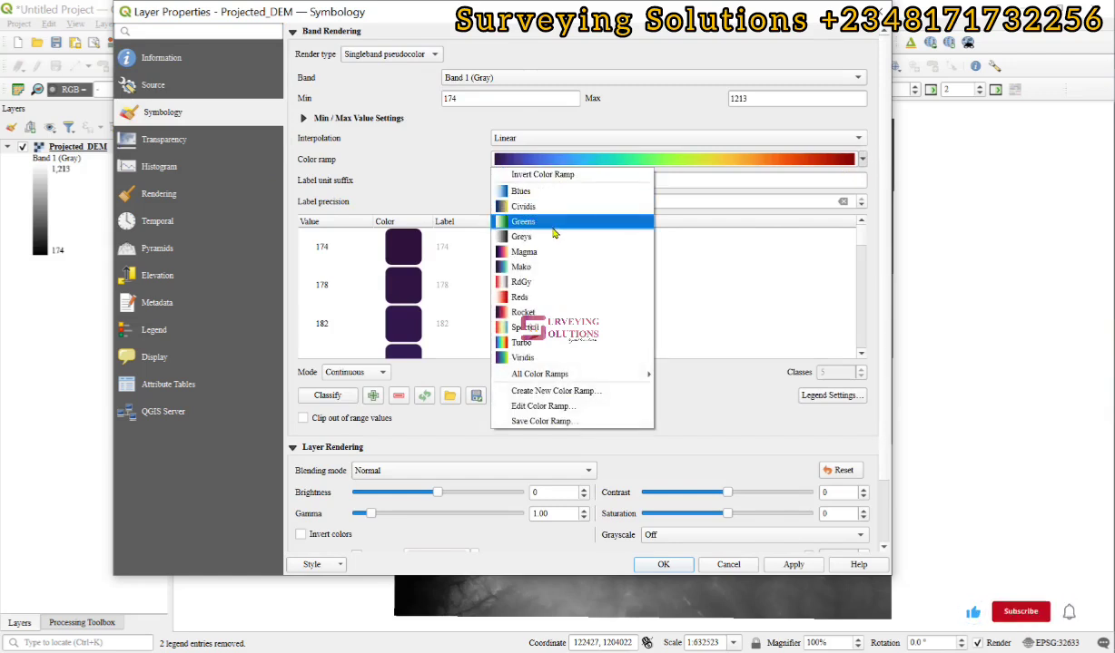
click(535, 342)
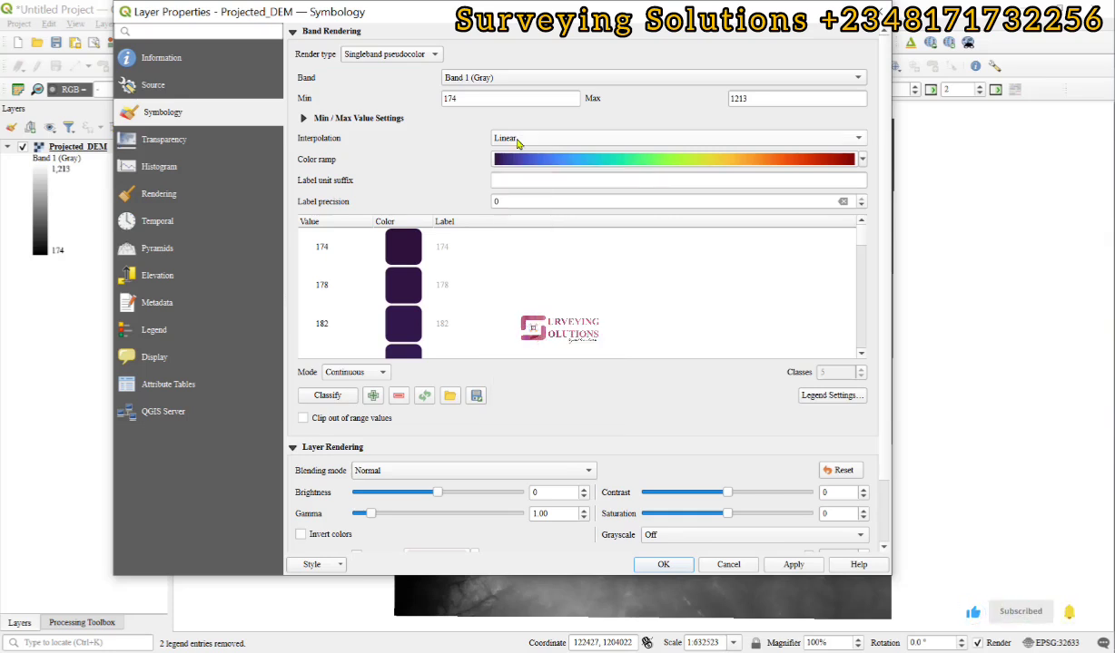
- Classify the ramp into 4 Equal Interval classes and apply the styling to the map
click(354, 372)
click(354, 387)
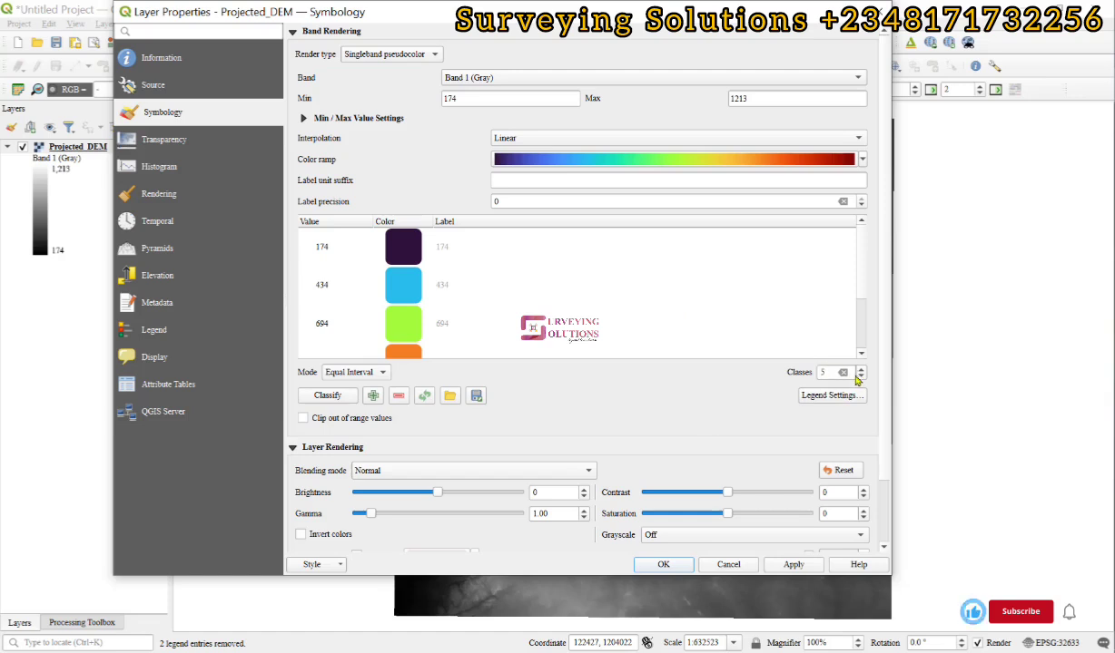
scroll(824, 367, down, 1)
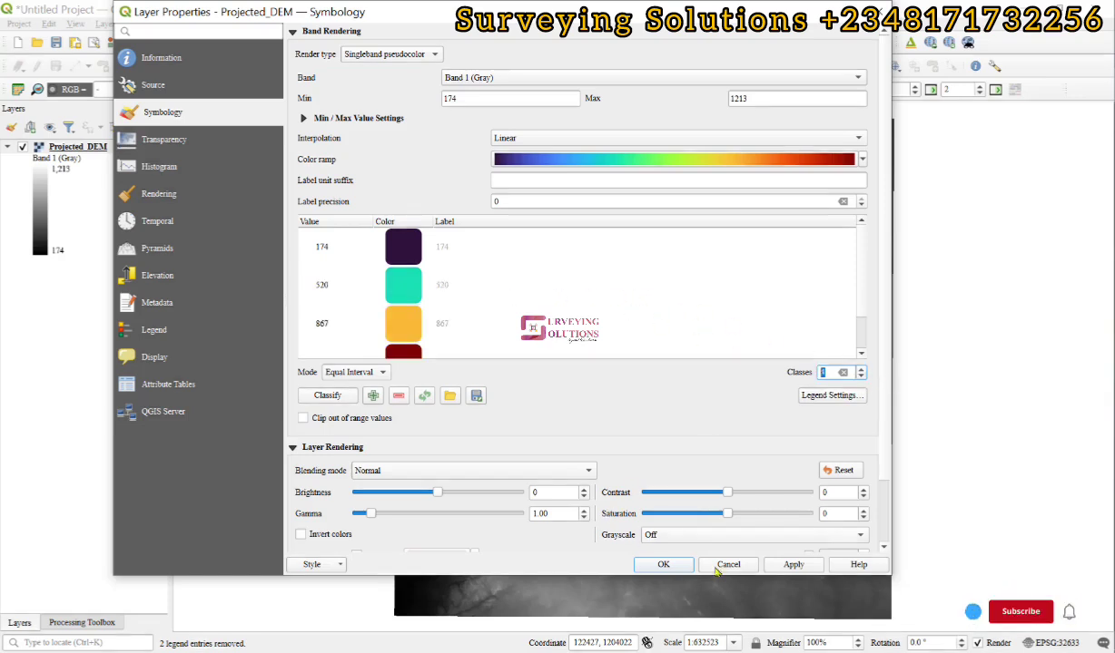
click(792, 564)
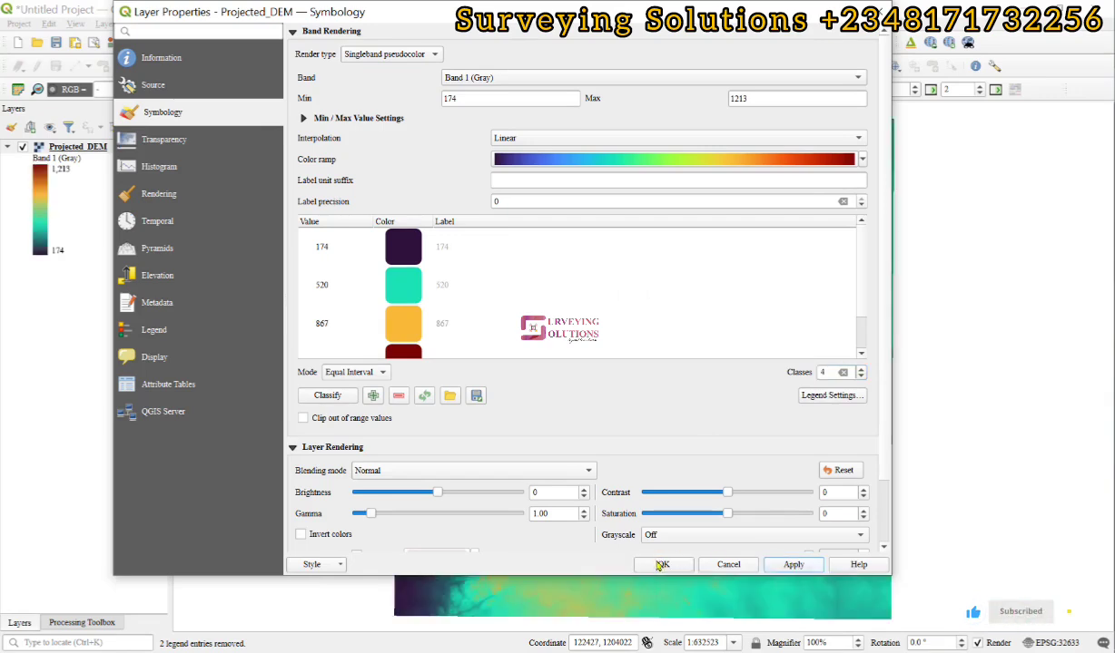
drag(502, 19, 523, 34)
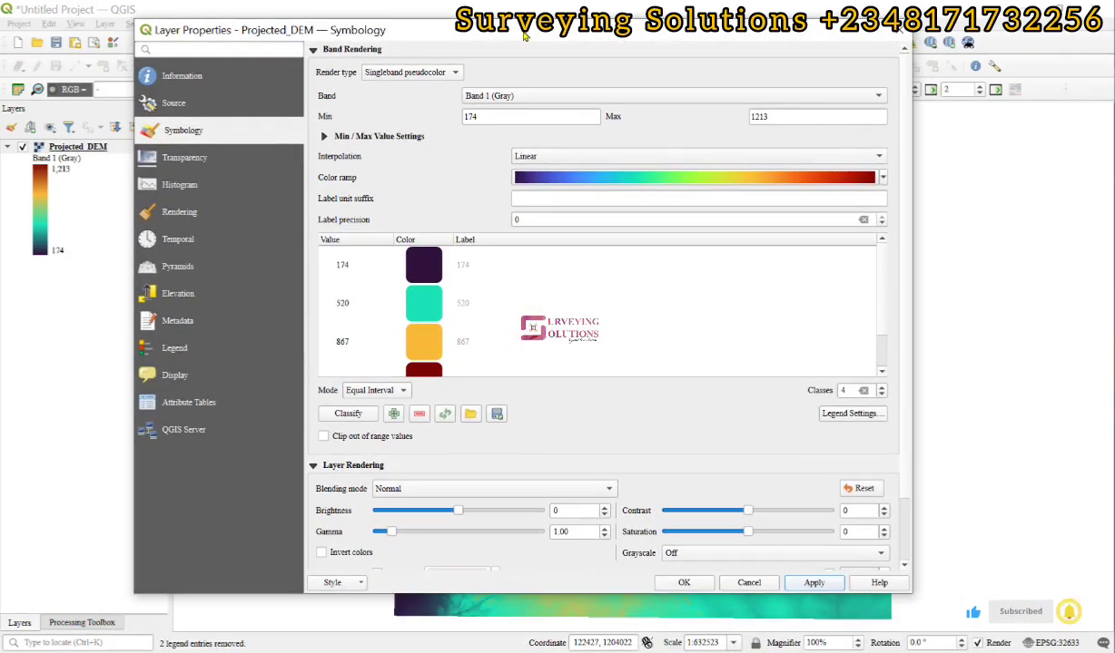
click(683, 582)
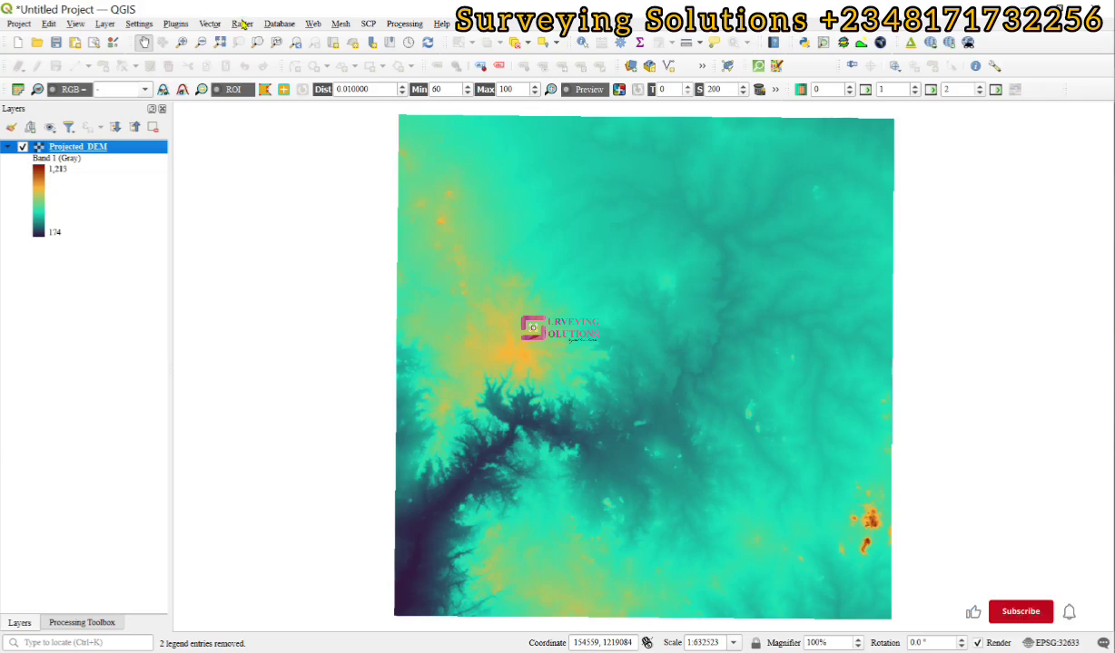
- Open the Raster Calculator from the Raster menu
click(243, 23)
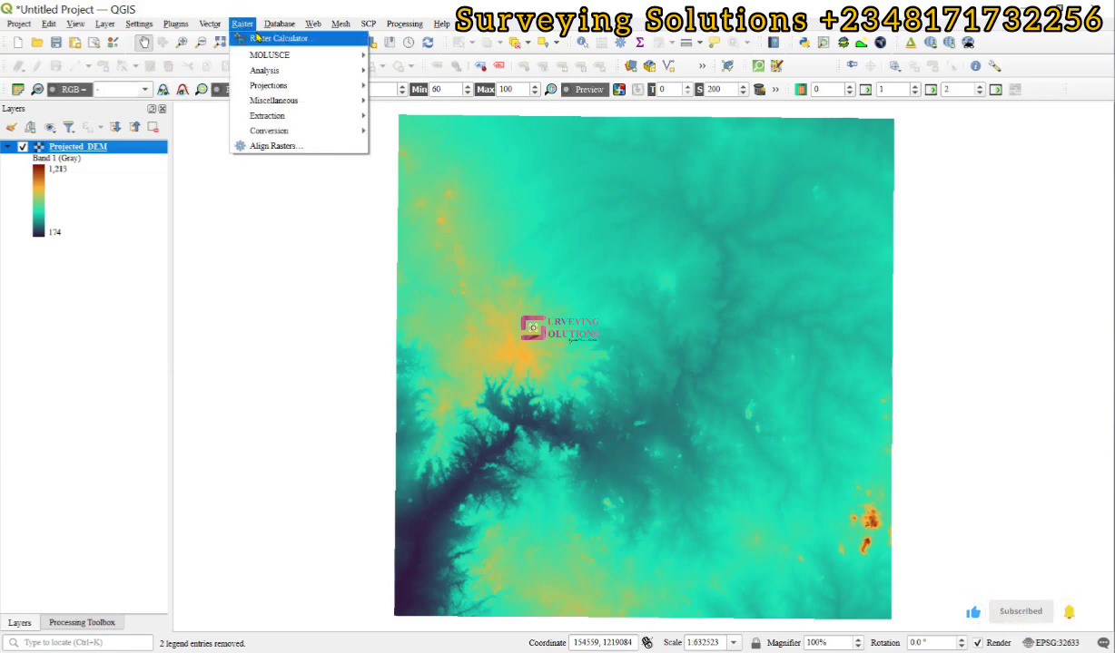
click(258, 38)
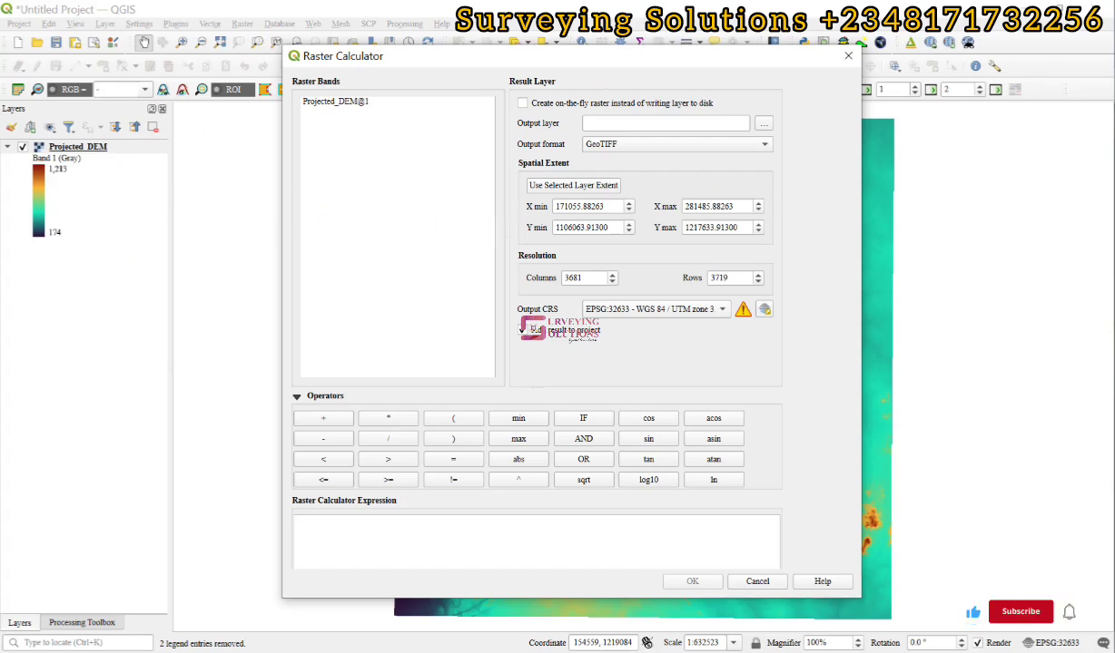
- Copy the value 3.28084 from the Notepad note, then minimize Notepad
key(alt+Tab)
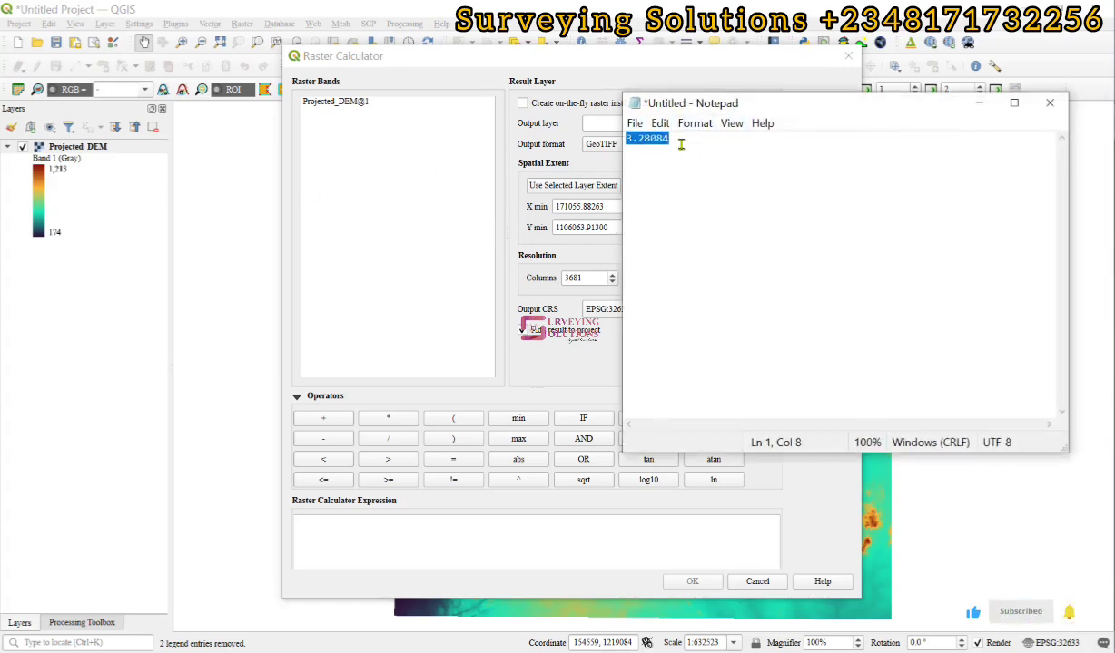
click(681, 143)
drag(684, 149, 604, 135)
right_click(660, 144)
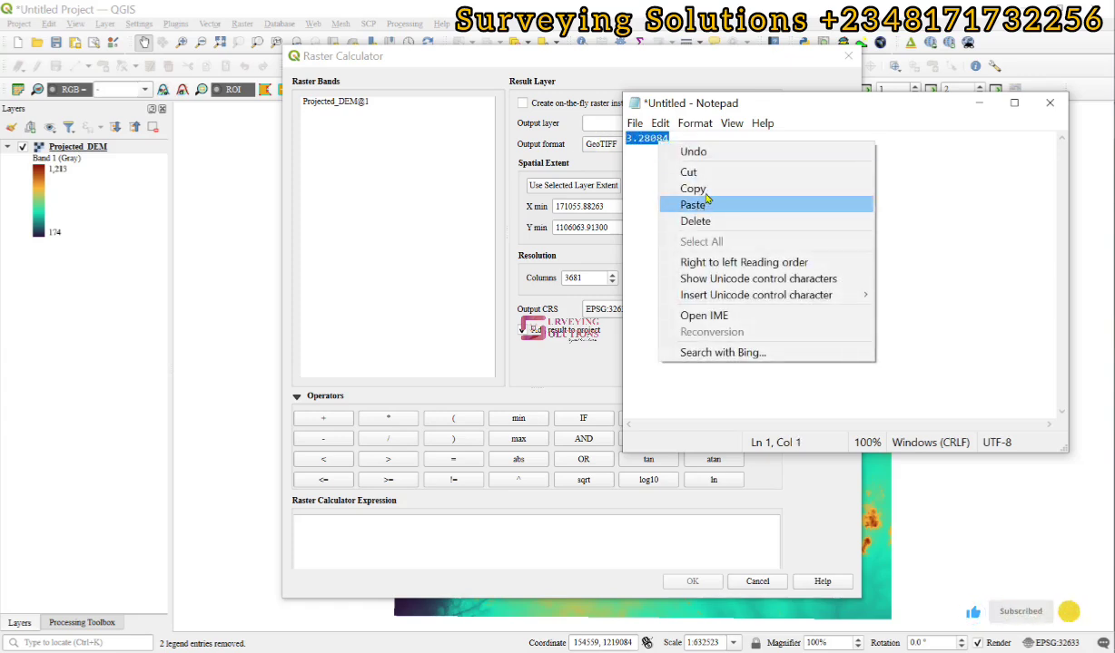
click(708, 194)
click(980, 103)
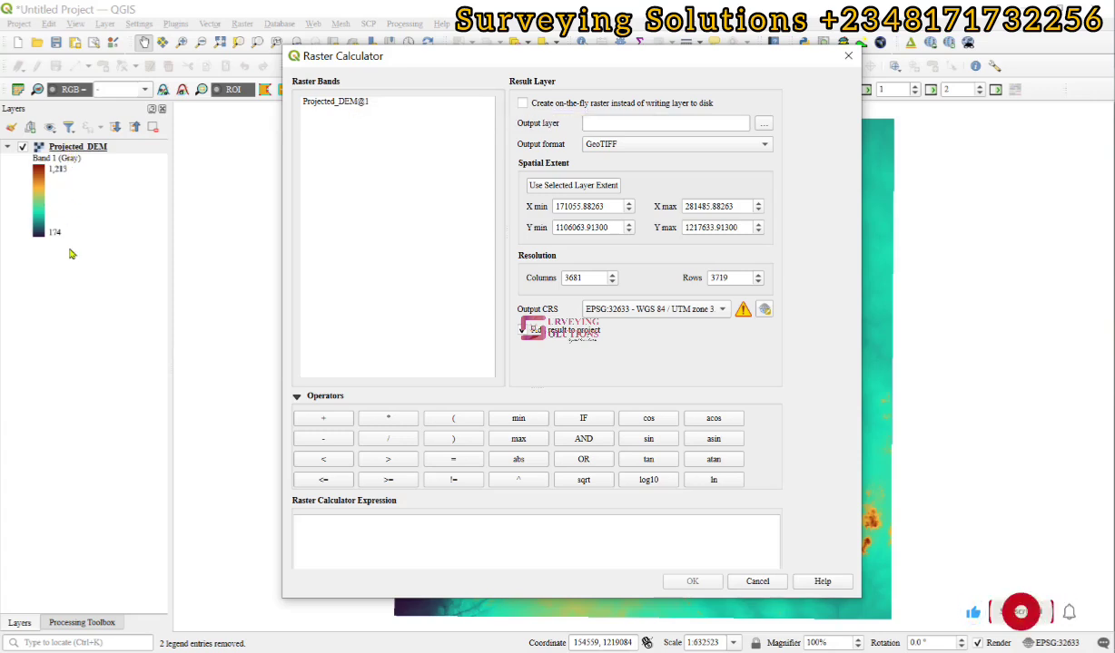
- Build the expression "Projected_DEM@1" * 3.28084 in the calculator
double_click(322, 102)
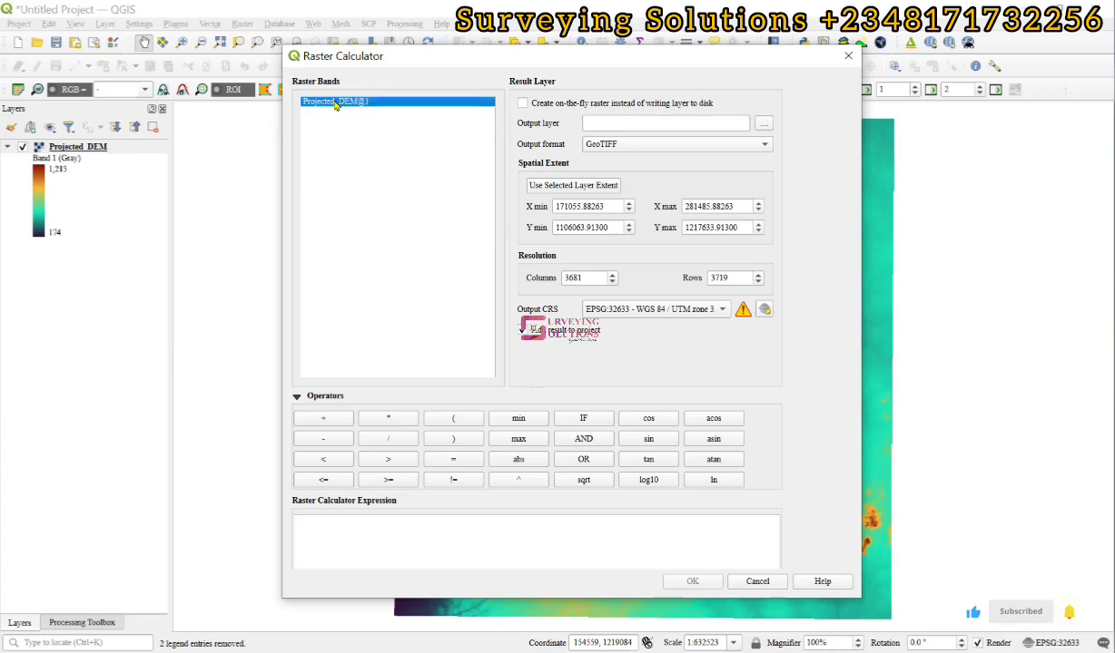
click(446, 531)
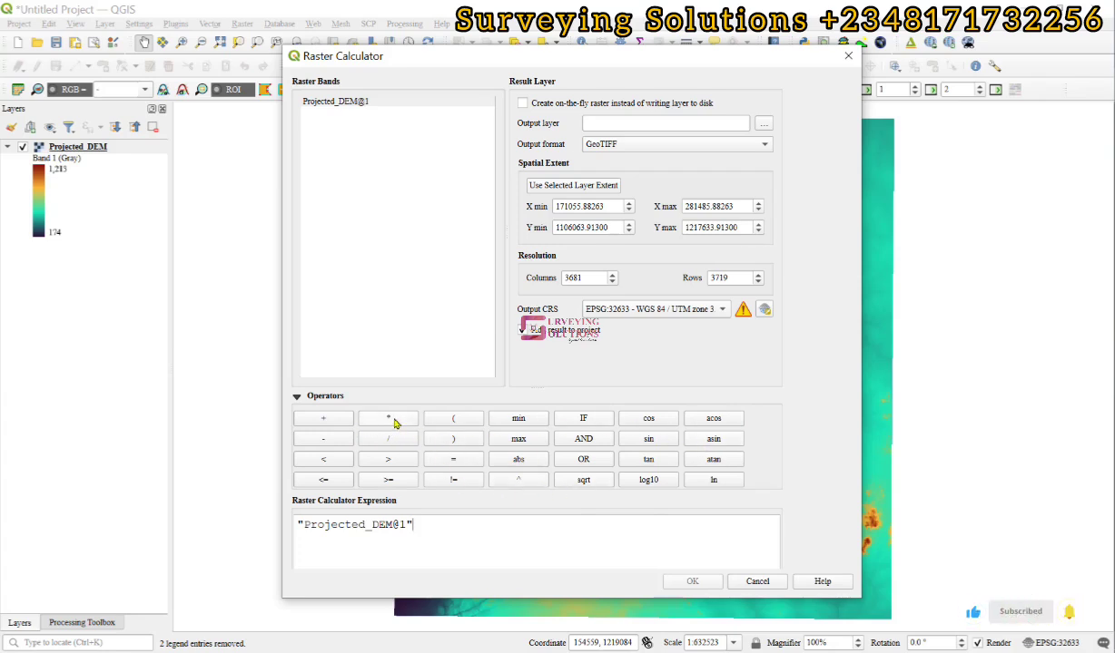
click(473, 519)
- Toggle the on-the-fly option off again so the result is written to a GeoTIFF file
click(523, 103)
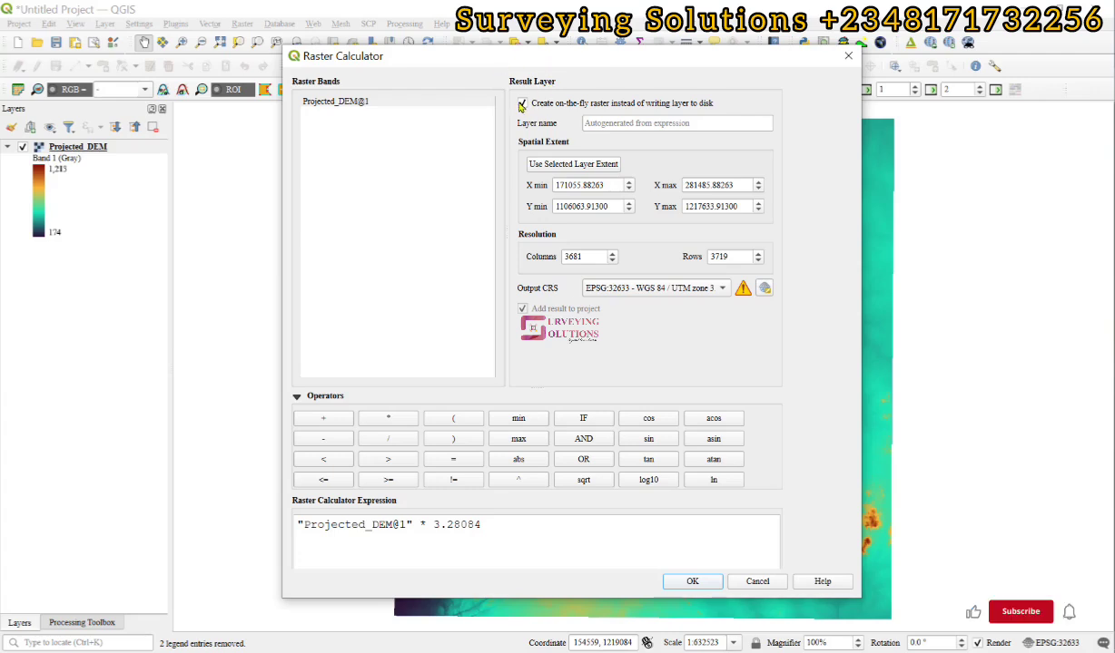
click(522, 103)
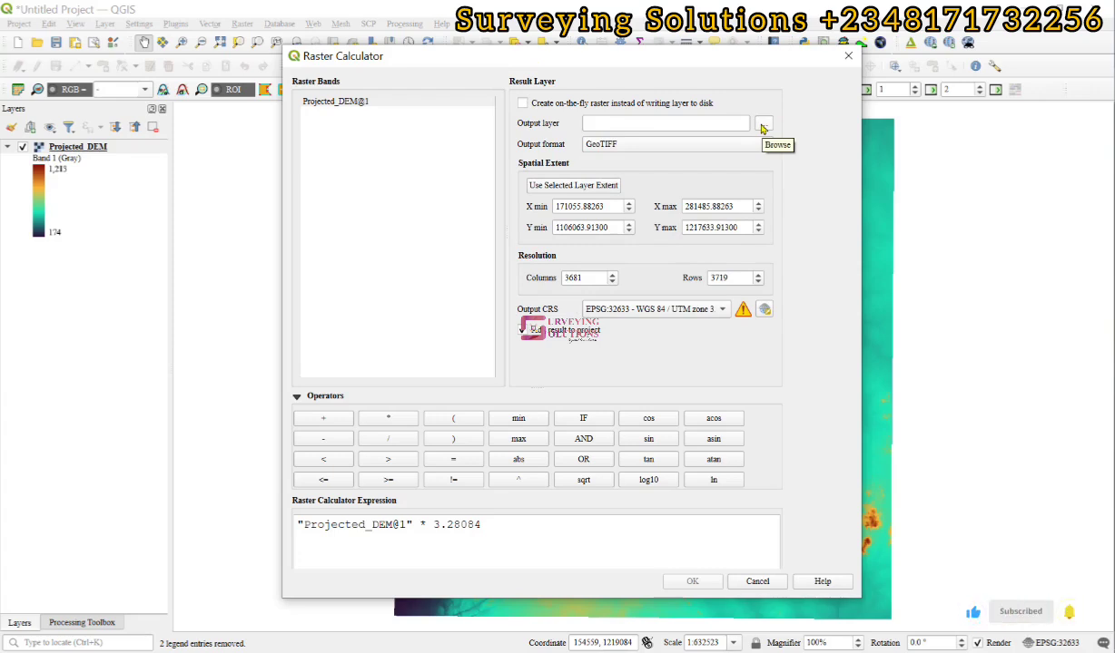
- Set the output layer file to SS in the Transform Elevation Values folder
click(762, 125)
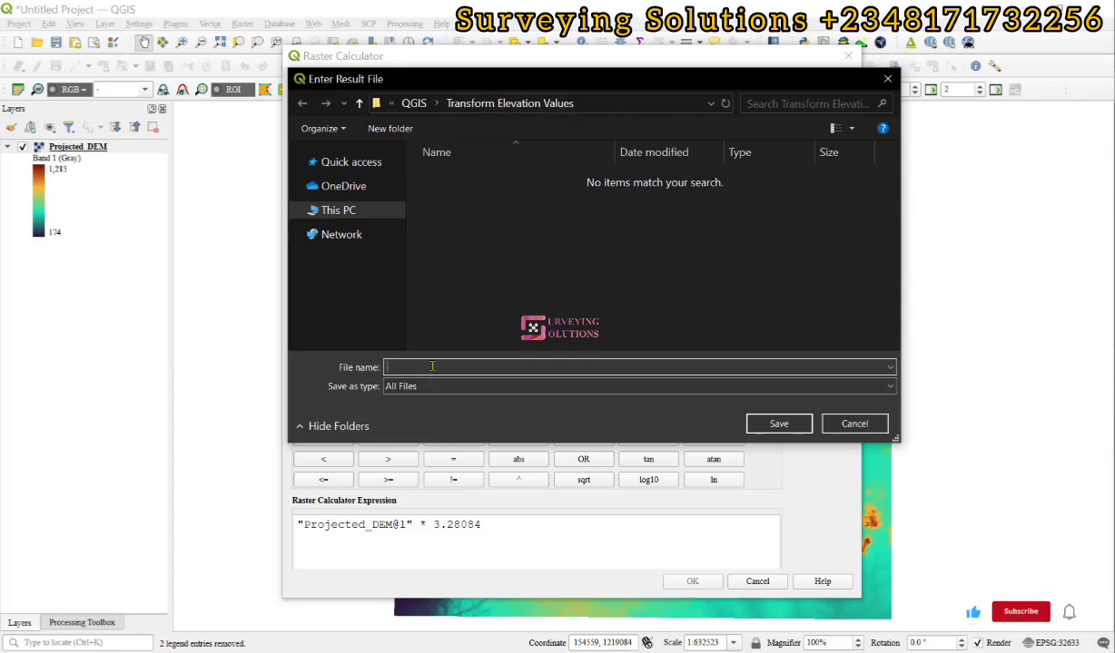
text(SS)
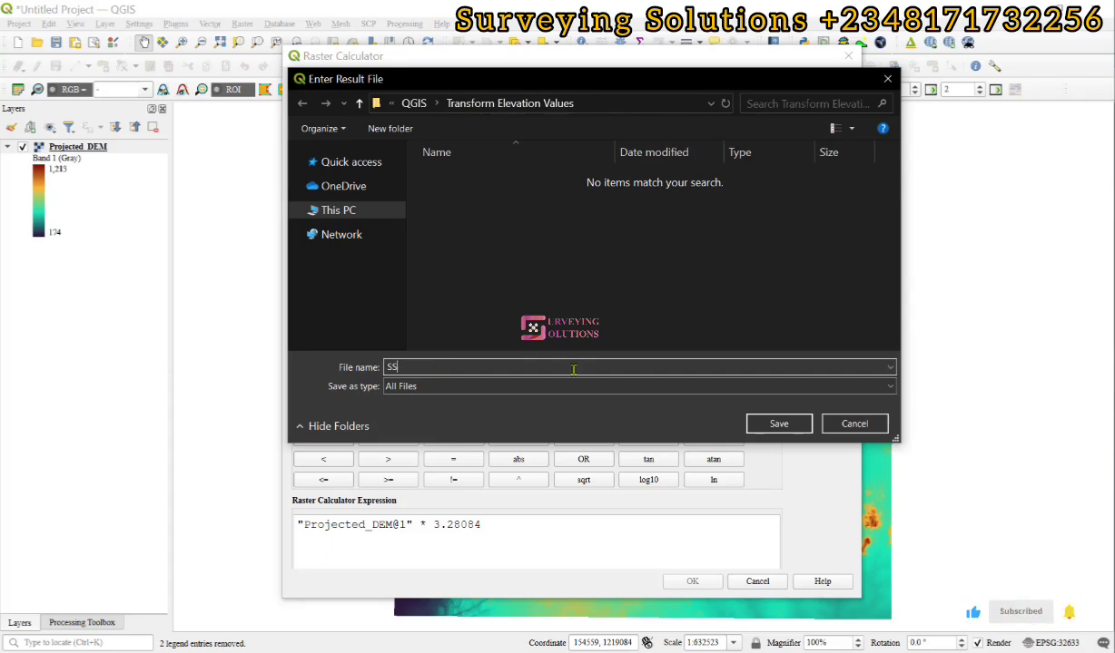
click(777, 424)
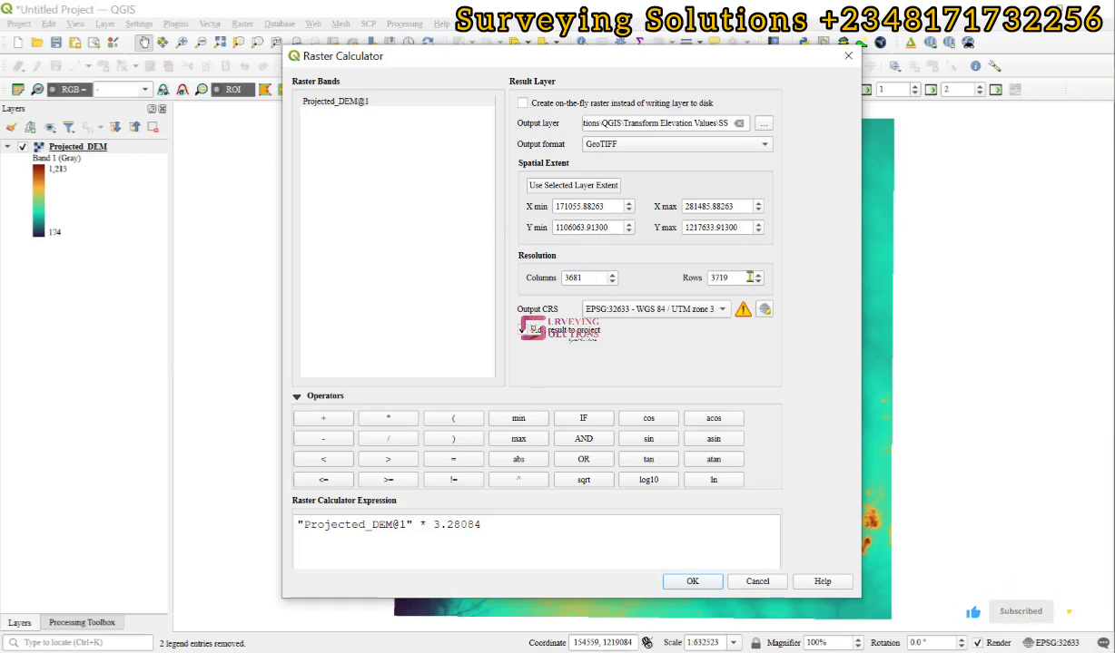
- Move the Raster Calculator aside and review the SS output settings in EPSG:32633
drag(581, 56, 540, 82)
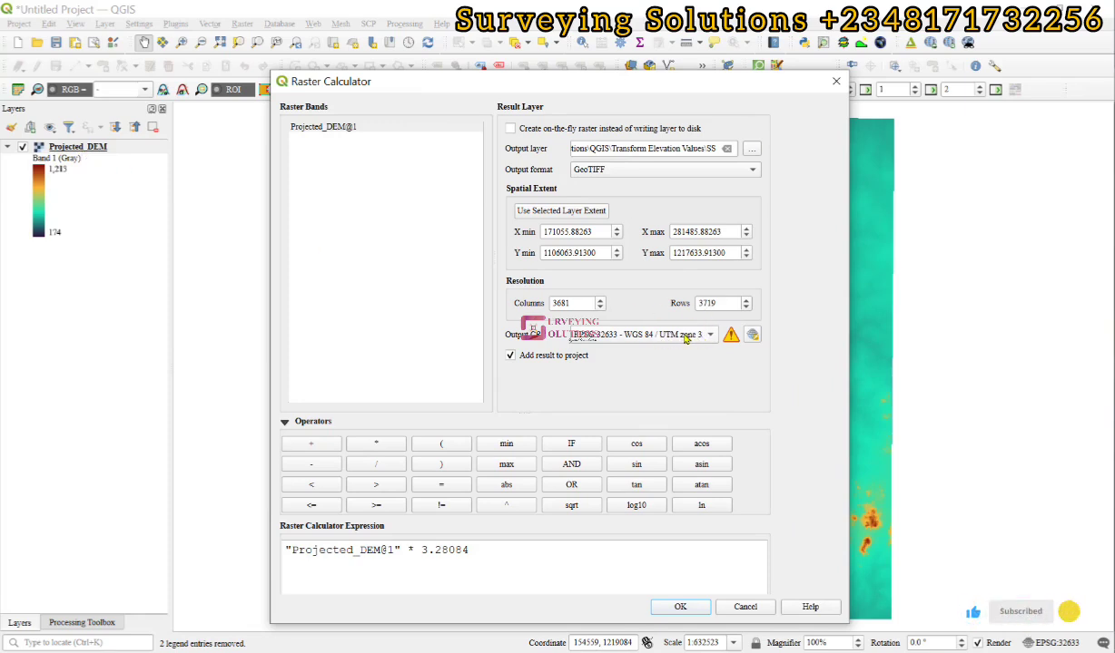
mouse_move(685, 338)
click(680, 607)
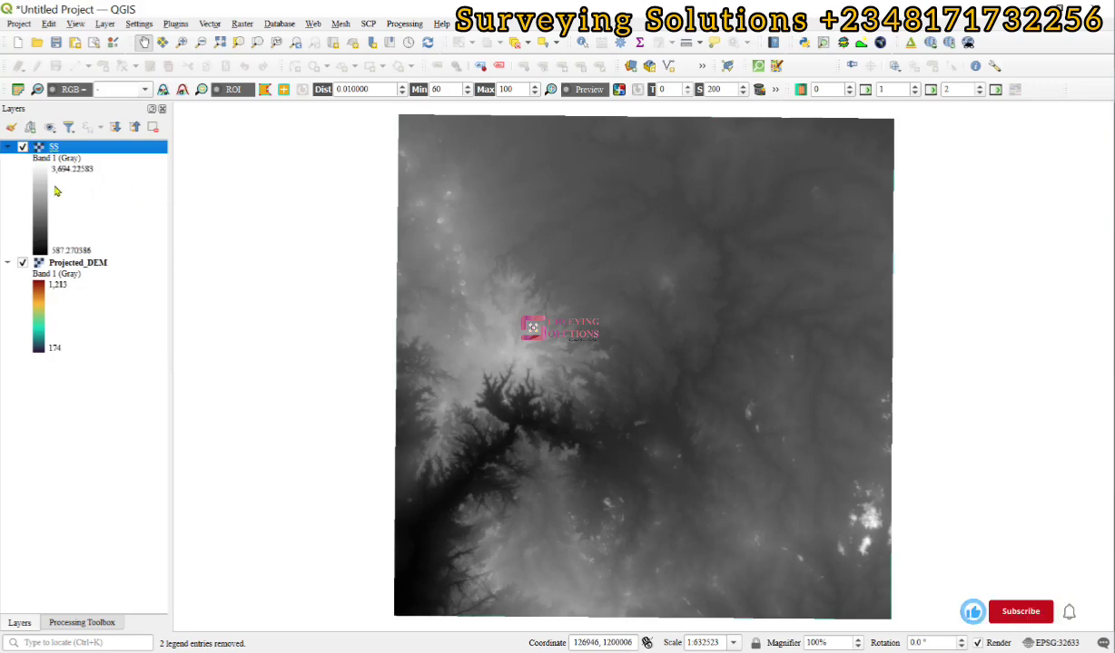
- Toggle SS off and on to compare, then identify the SS value 2375.3281 at a map point
click(23, 147)
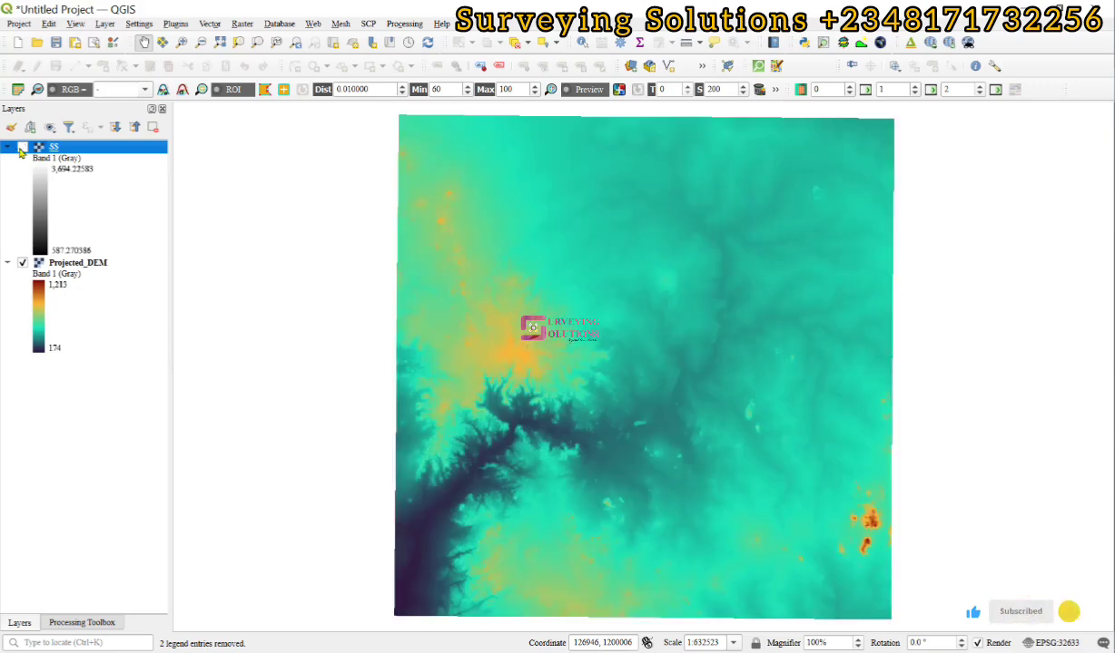
click(23, 147)
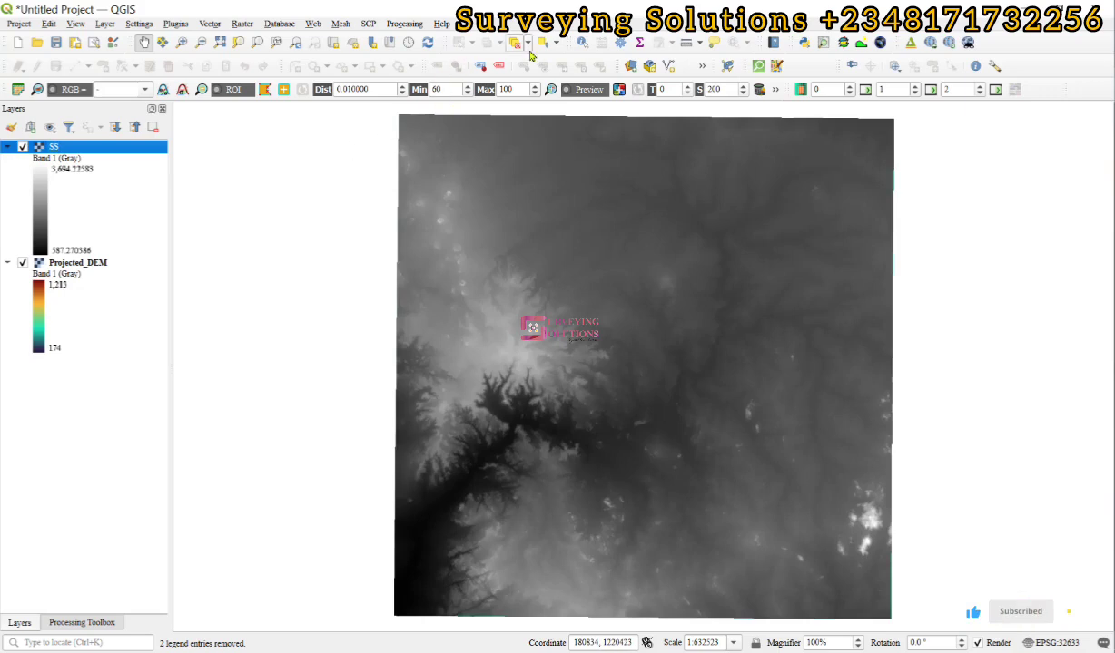
click(582, 42)
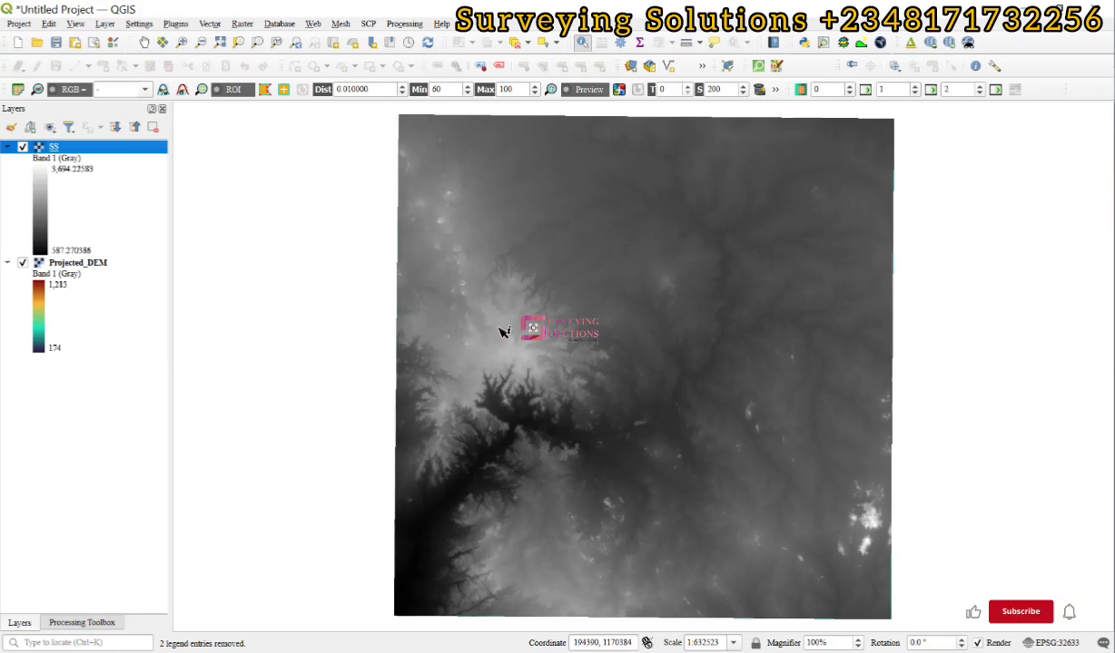
click(449, 194)
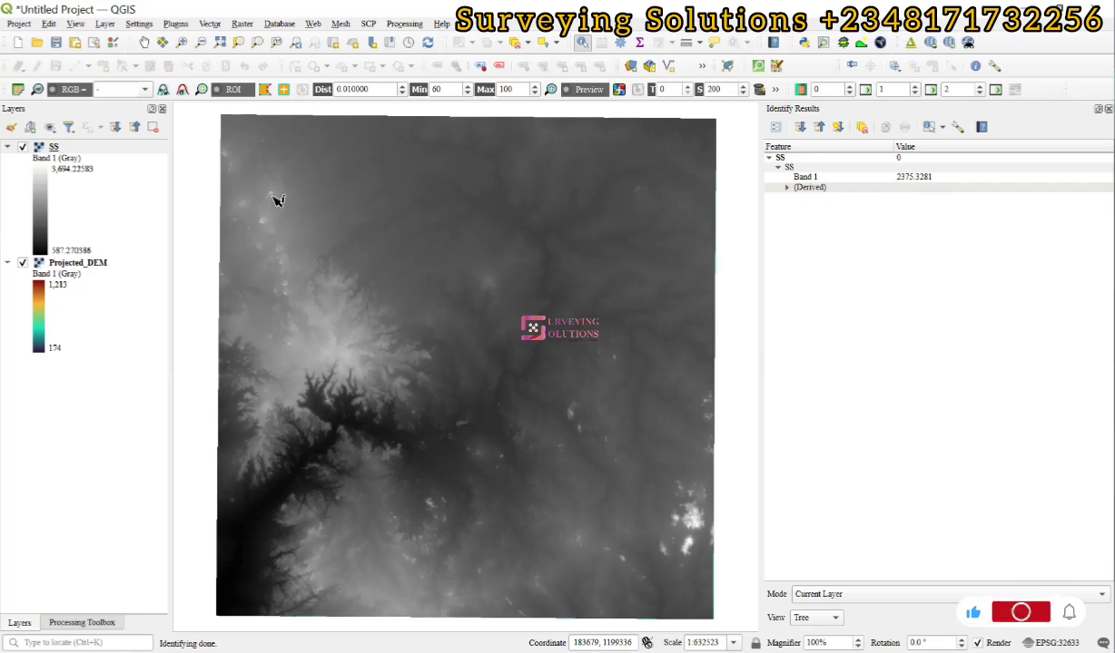
- Hide SS and identify the Projected_DEM elevation, 741, at a map point
click(22, 147)
click(78, 263)
click(77, 265)
key(Up)
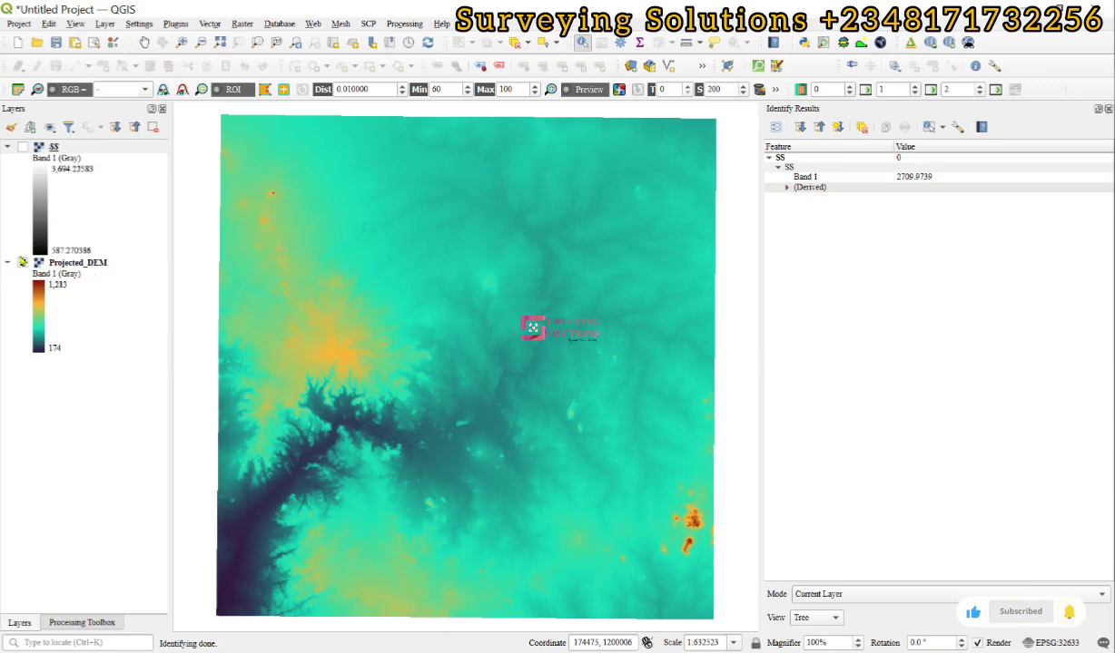
click(70, 263)
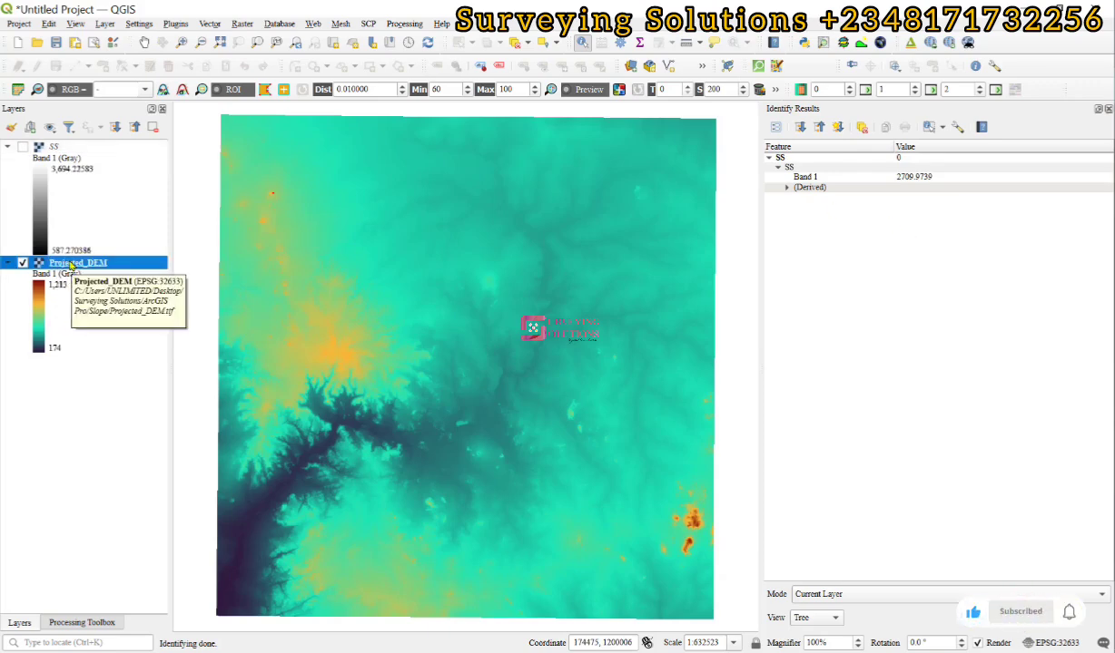
click(272, 195)
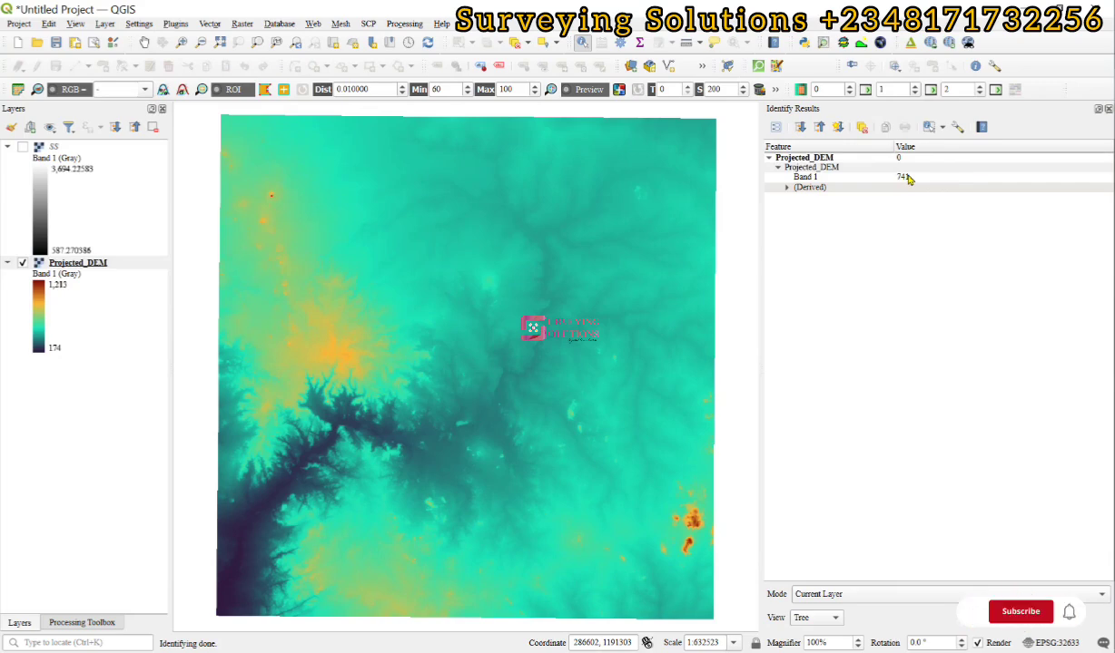
- Show SS, read its value 2375.3281 at the same point, then close Identify Results
click(57, 148)
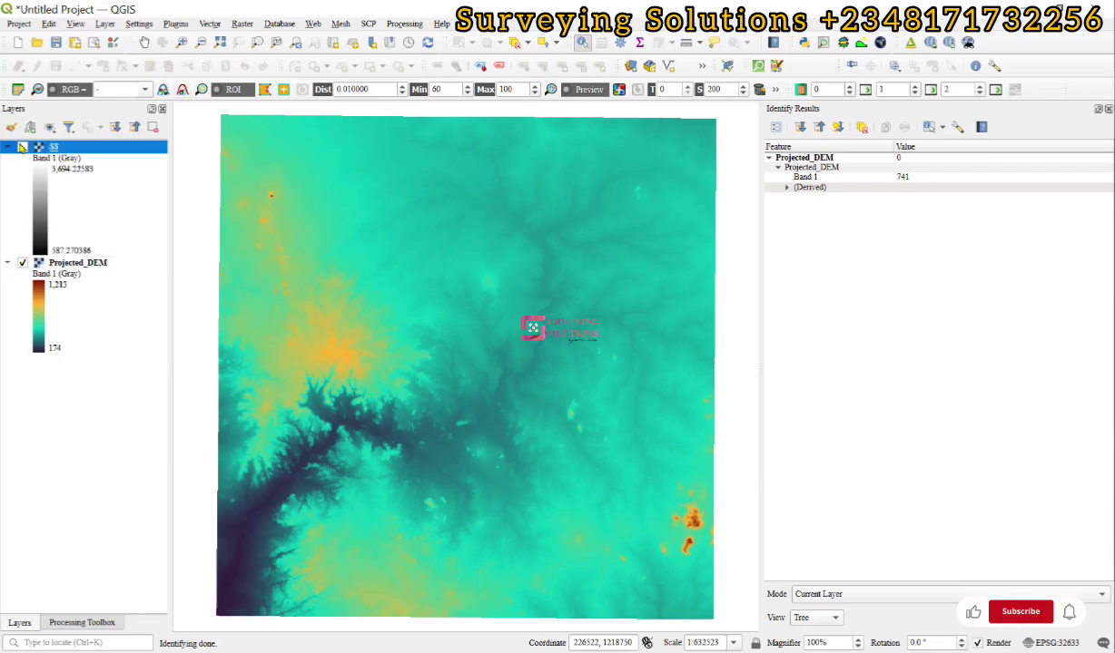
click(22, 147)
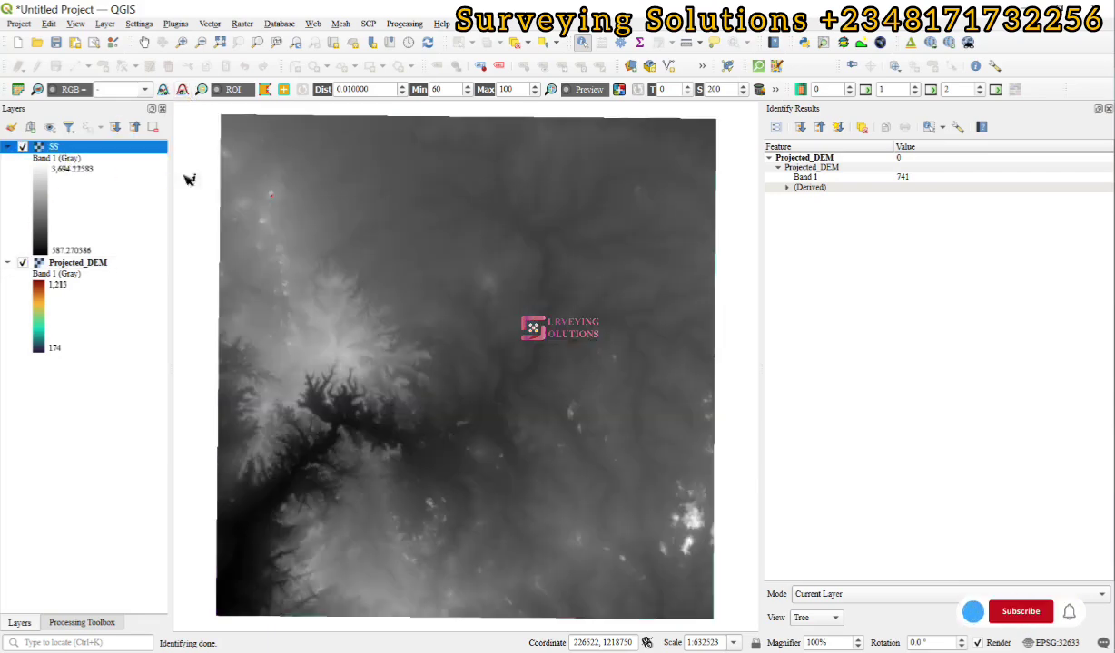
click(273, 198)
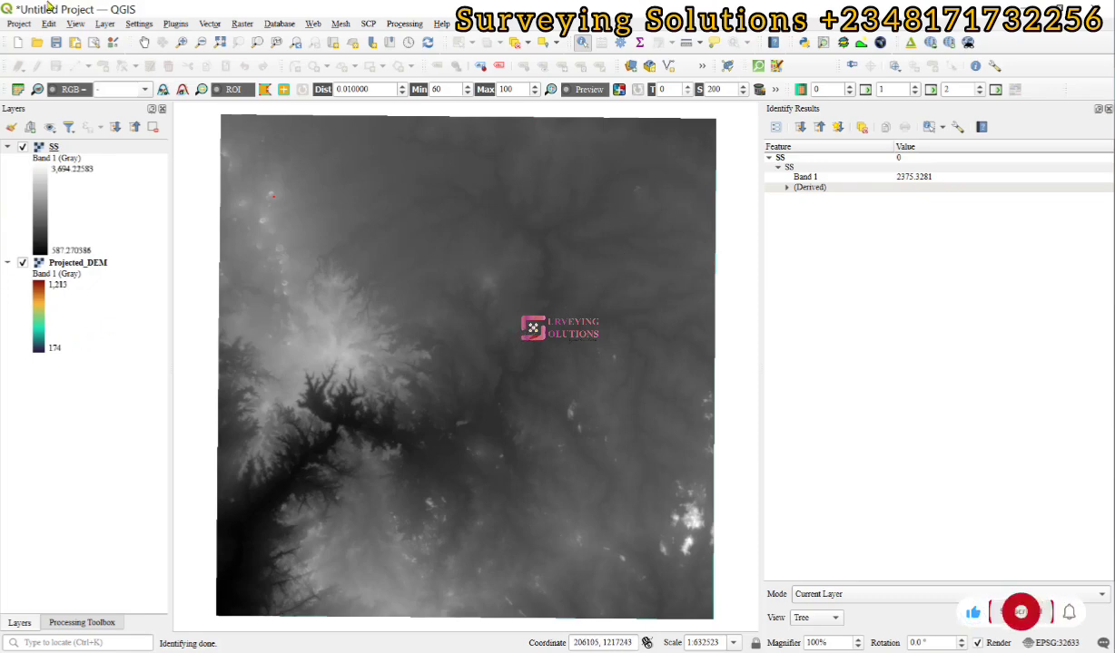
click(143, 44)
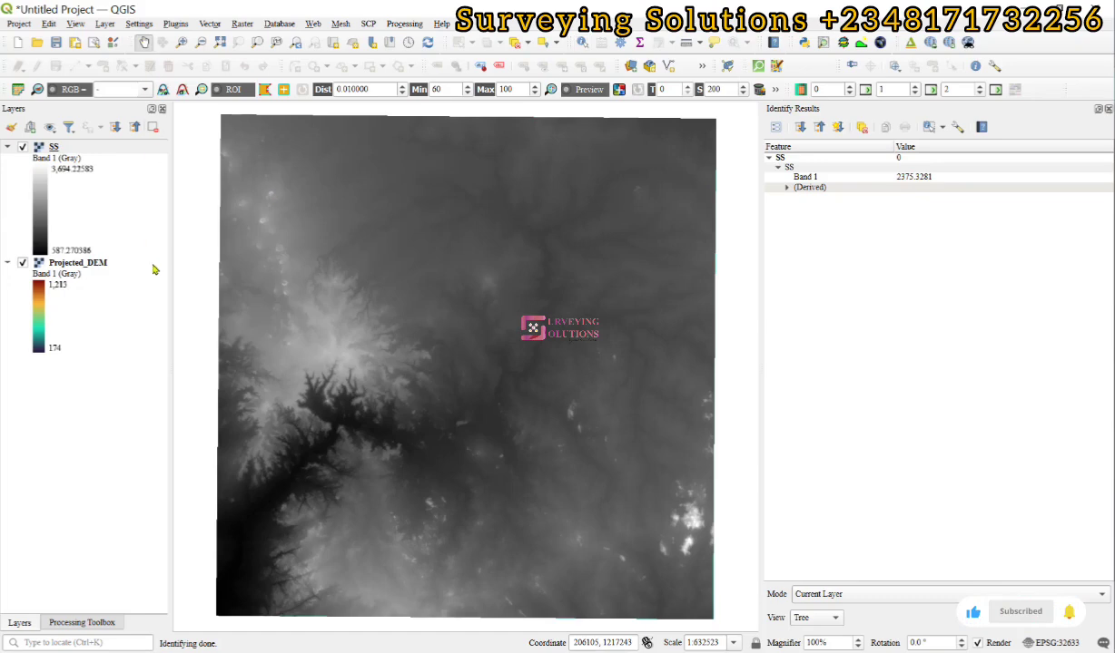
click(1108, 107)
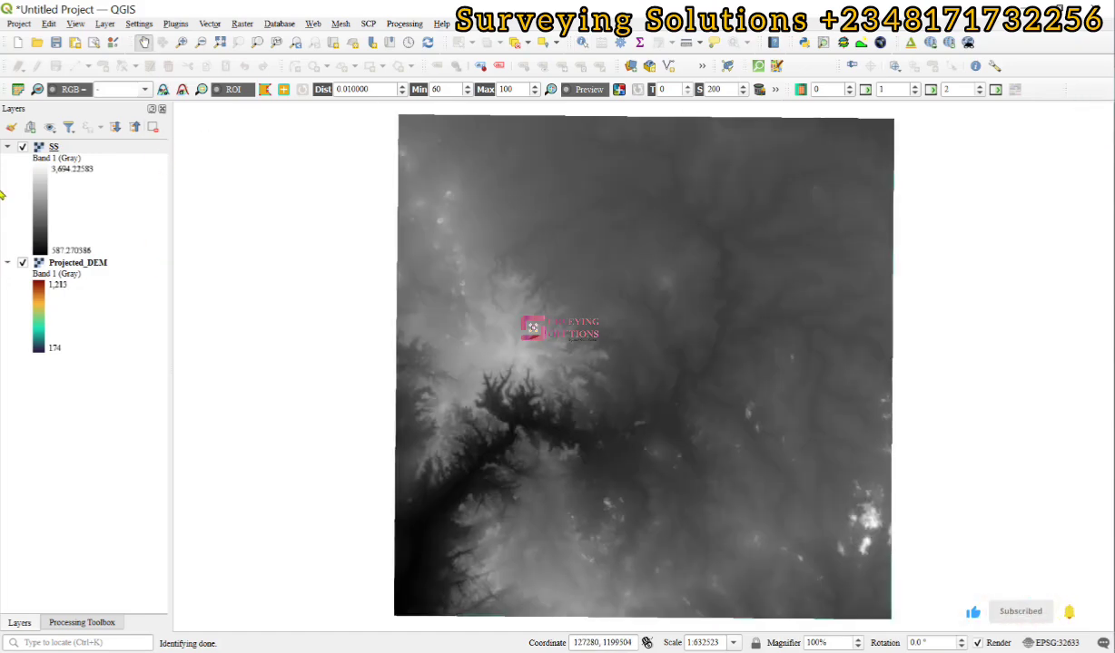
click(22, 147)
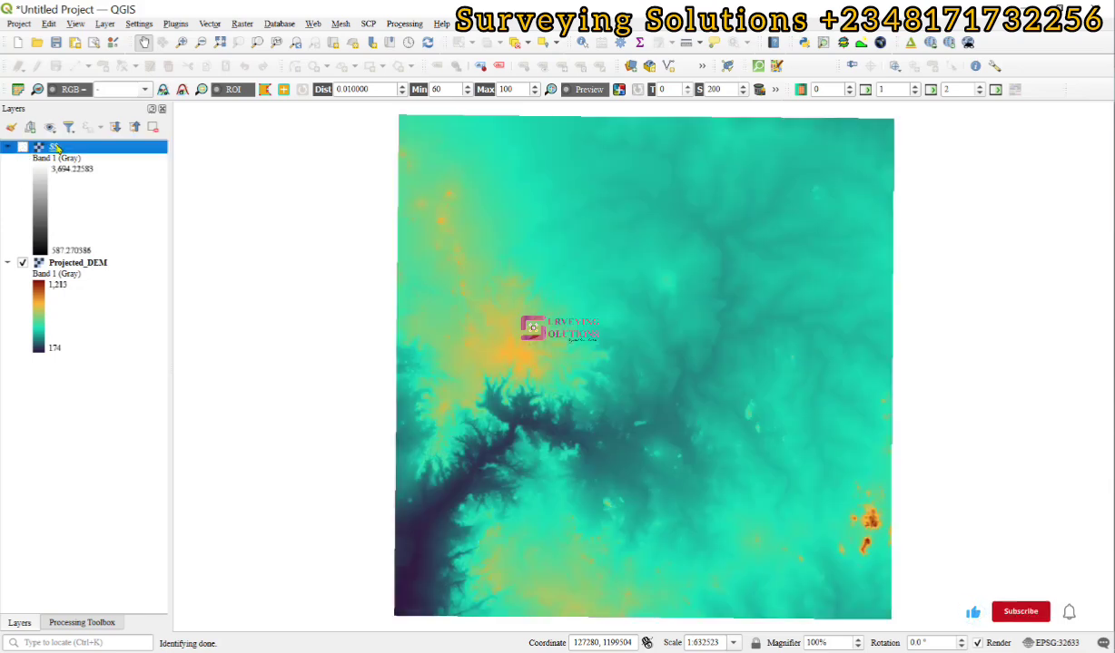
click(47, 469)
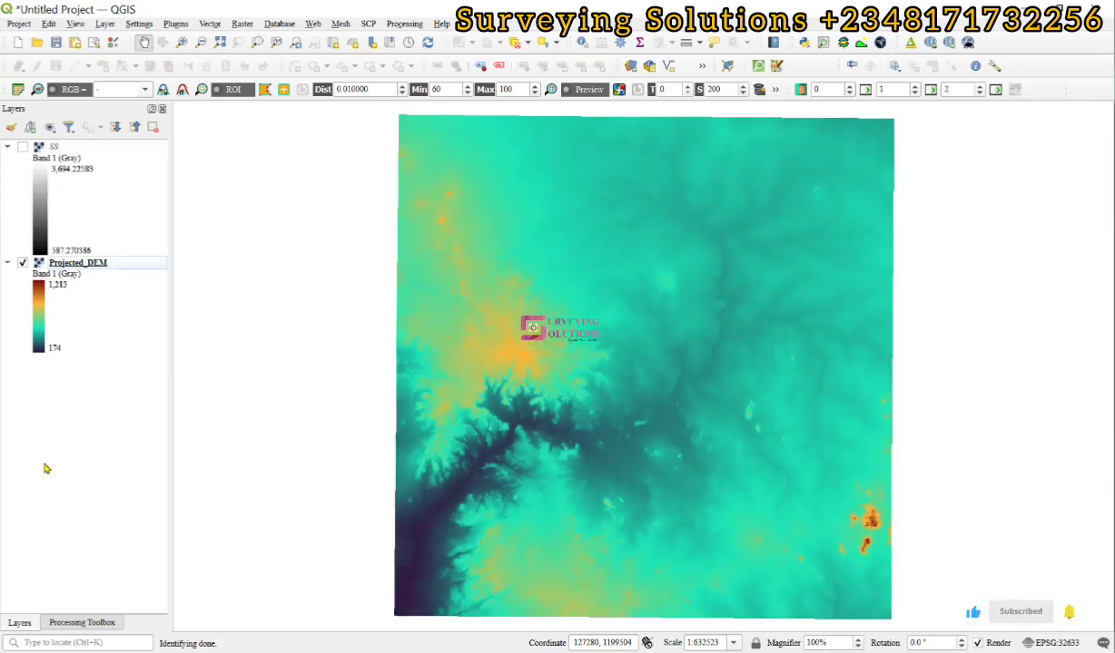